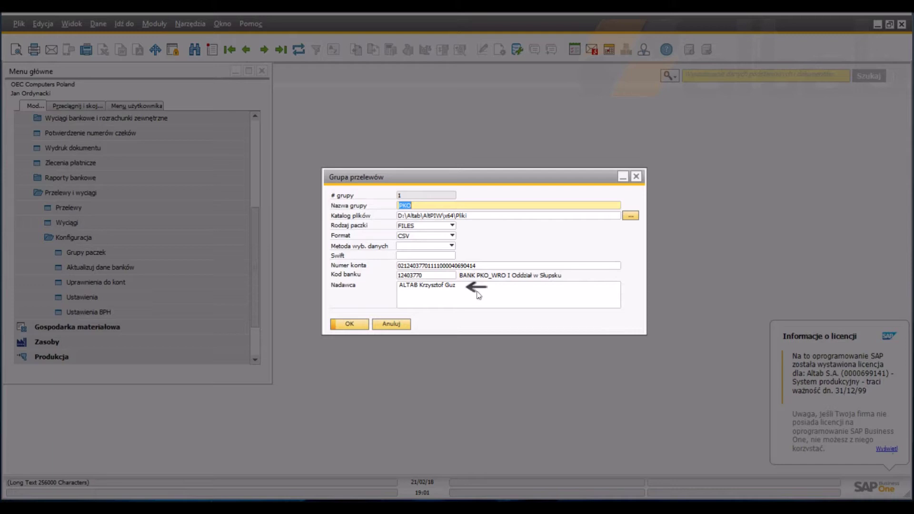
# Step: Accept the PKO transfer group's settings and run the bank data update, confirming the refresh of the bank database
pyautogui.click(343, 324)
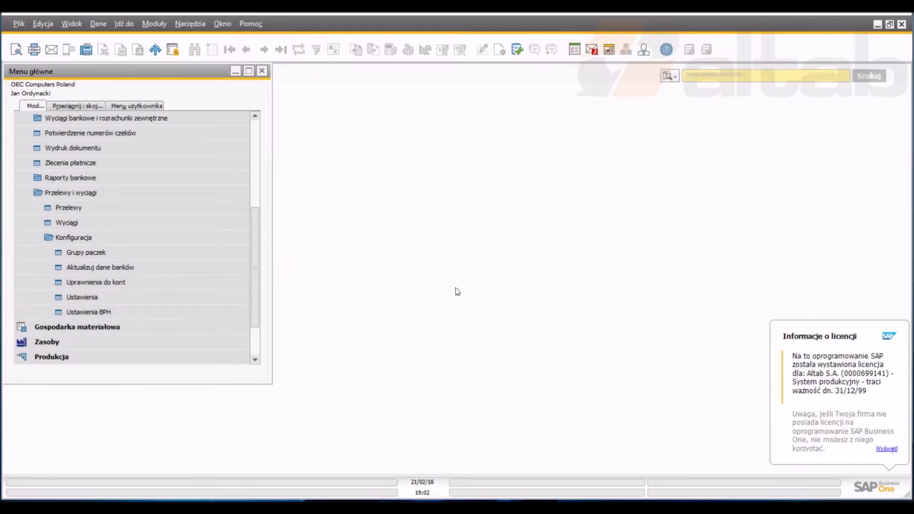
pyautogui.click(164, 267)
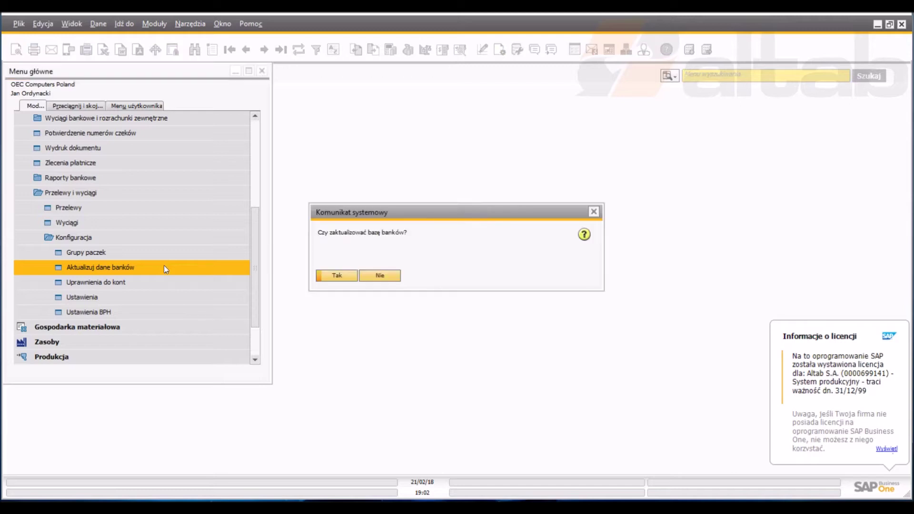
pyautogui.click(328, 276)
# Step: Look up the Banki definition list, browse the bank records, and close the list
pyautogui.click(757, 79)
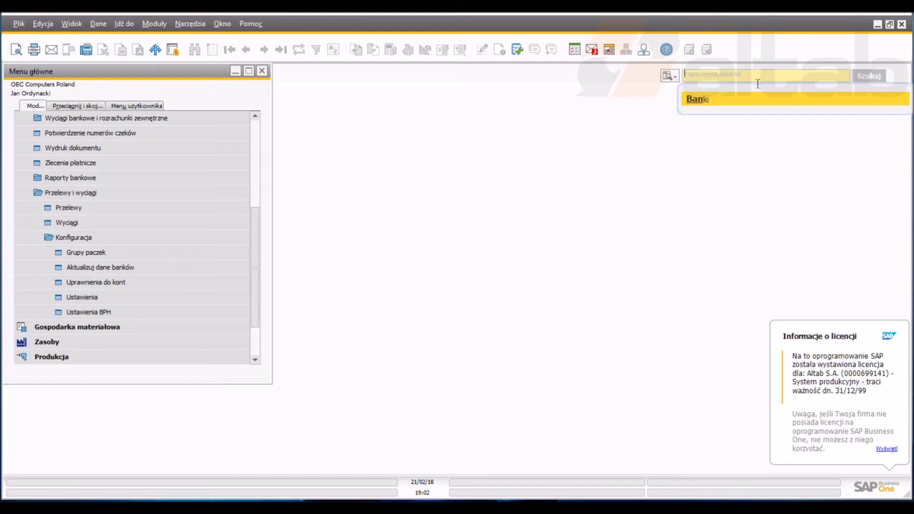
pyautogui.click(747, 98)
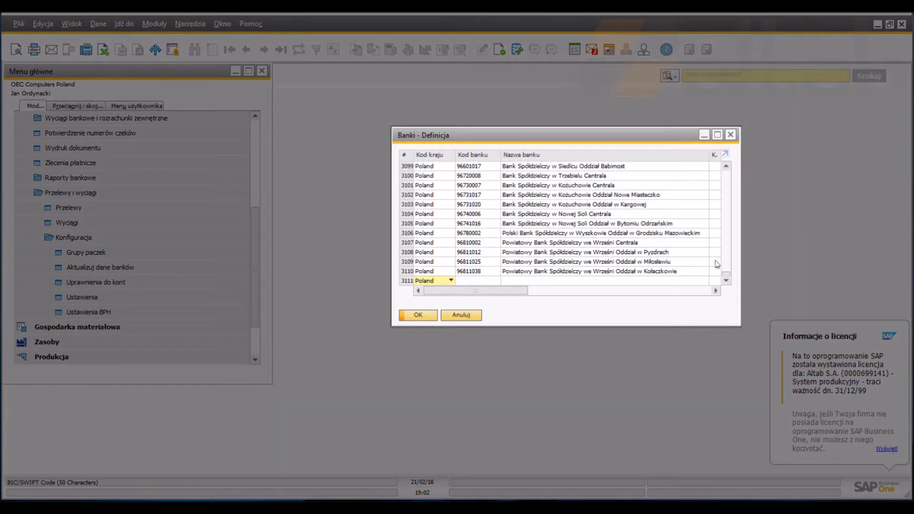
pyautogui.moveTo(726, 277); pyautogui.dragTo(720, 207)
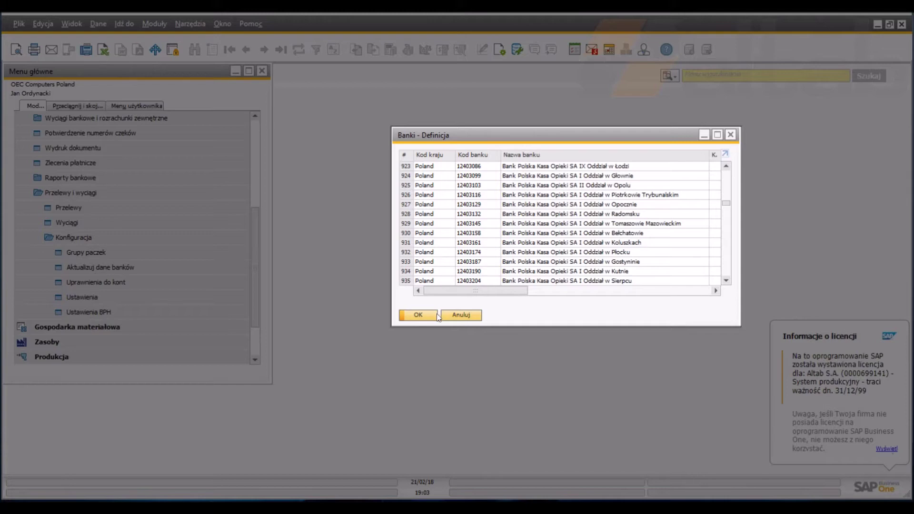
pyautogui.click(437, 316)
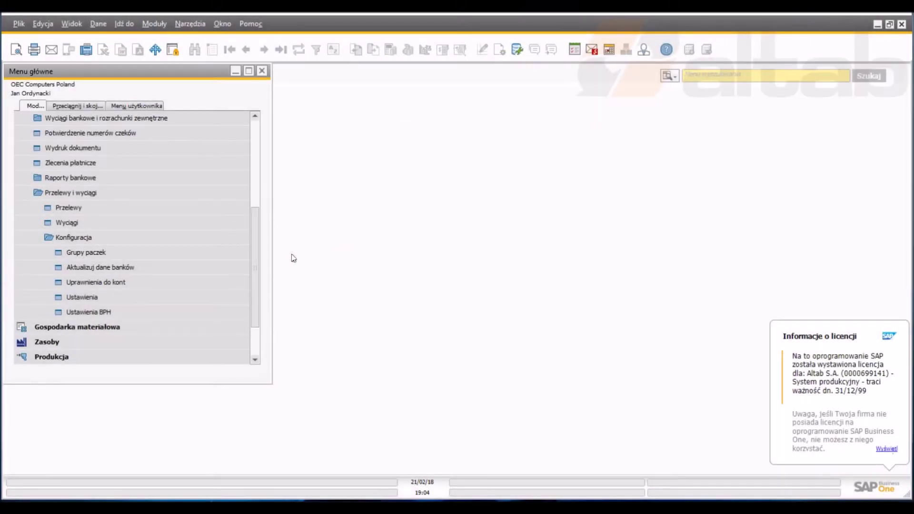
# Step: Open the account permissions (Uprawnienia do kont), view the list of available bank accounts, and close the window
pyautogui.click(208, 282)
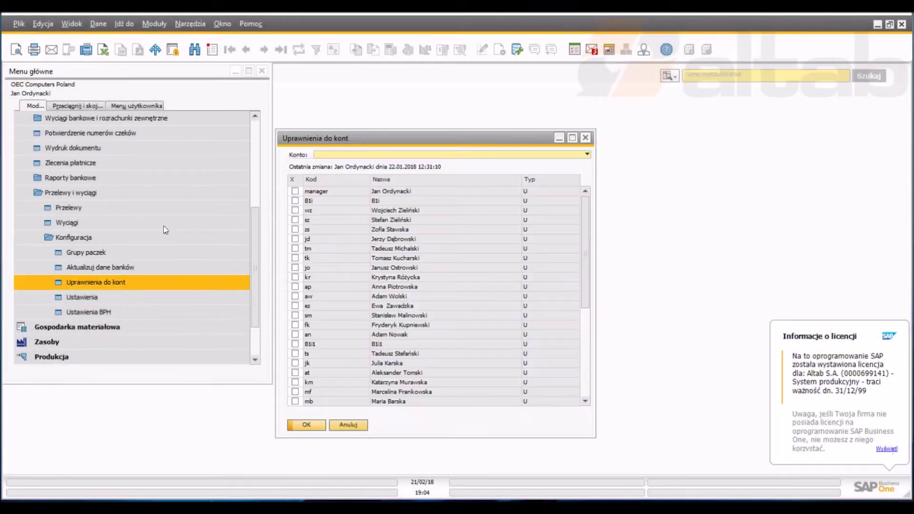
pyautogui.click(416, 152)
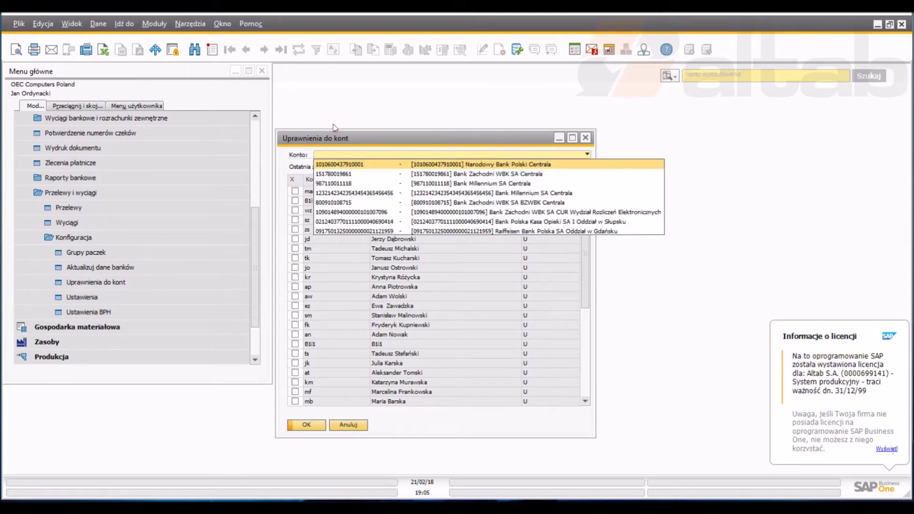
pyautogui.click(333, 127)
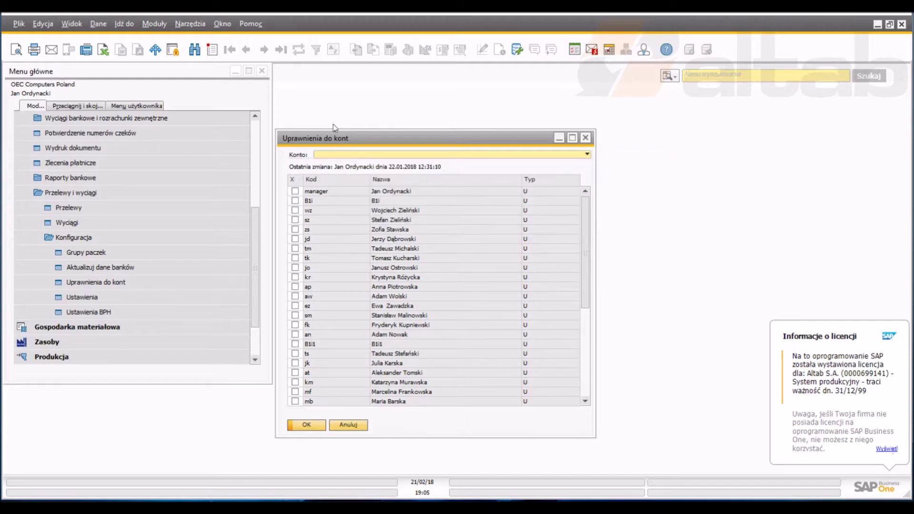
pyautogui.click(308, 428)
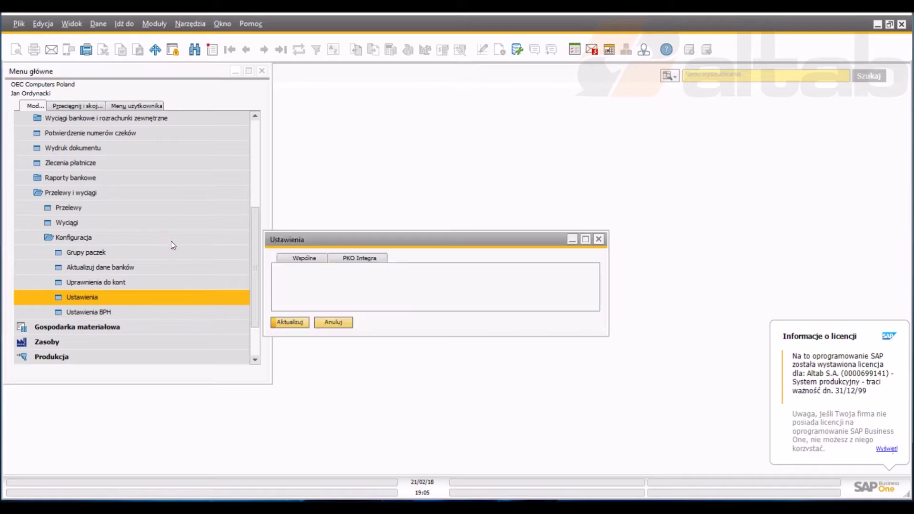
# Step: Review the Wspólne and PKO Integra options in the Ustawienia window, then close it without changes
pyautogui.click(316, 259)
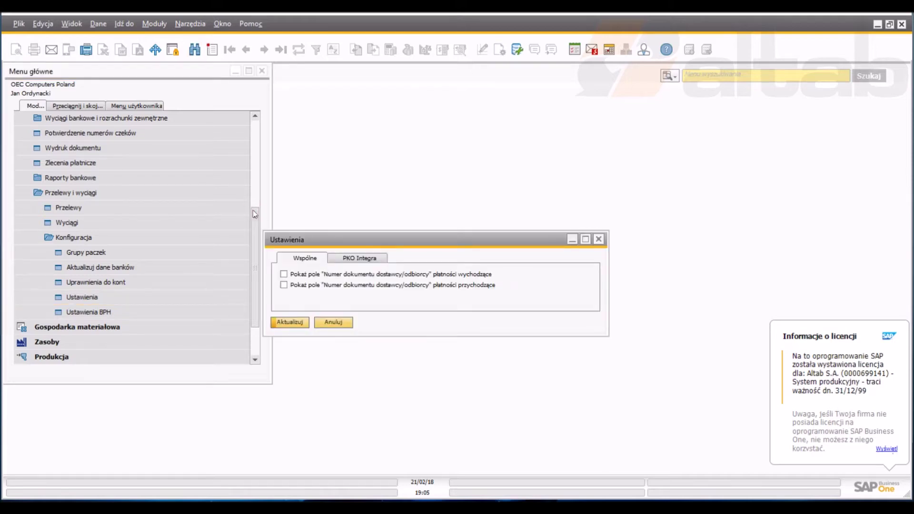
pyautogui.moveTo(367, 240); pyautogui.dragTo(420, 170)
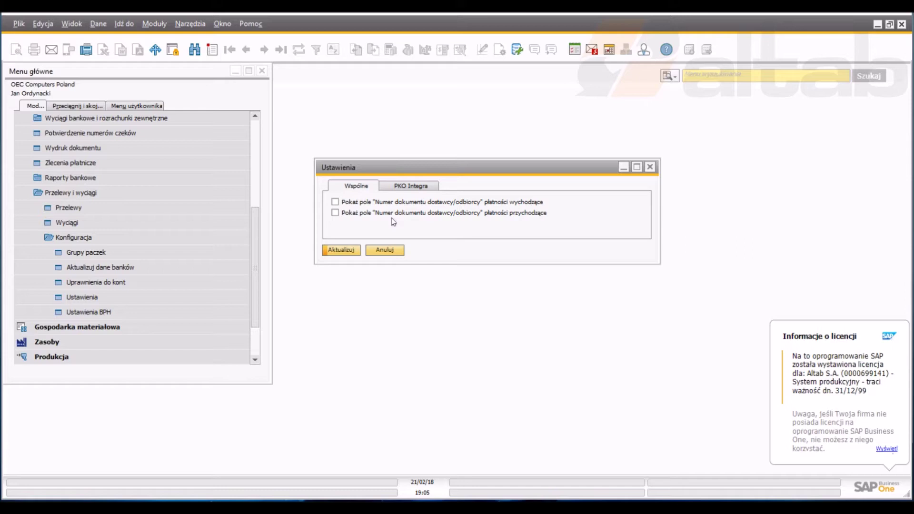
pyautogui.click(411, 186)
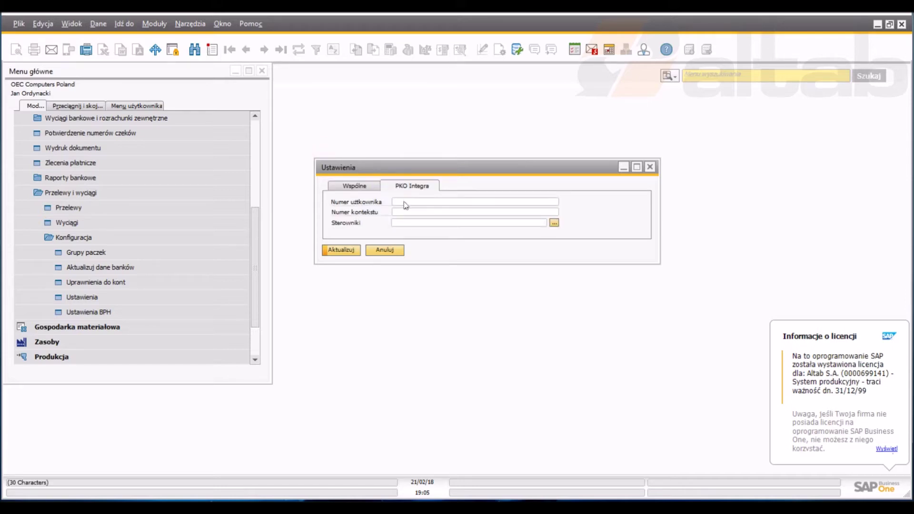
pyautogui.press('Escape')
# Step: View the BPH Connect connection settings, close them, and collapse the Konfiguracja folder
pyautogui.click(231, 255)
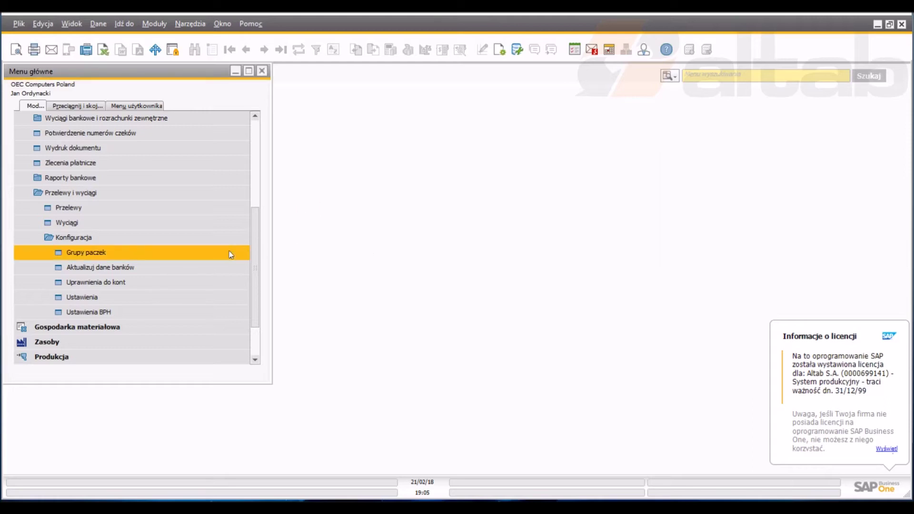
pyautogui.click(178, 310)
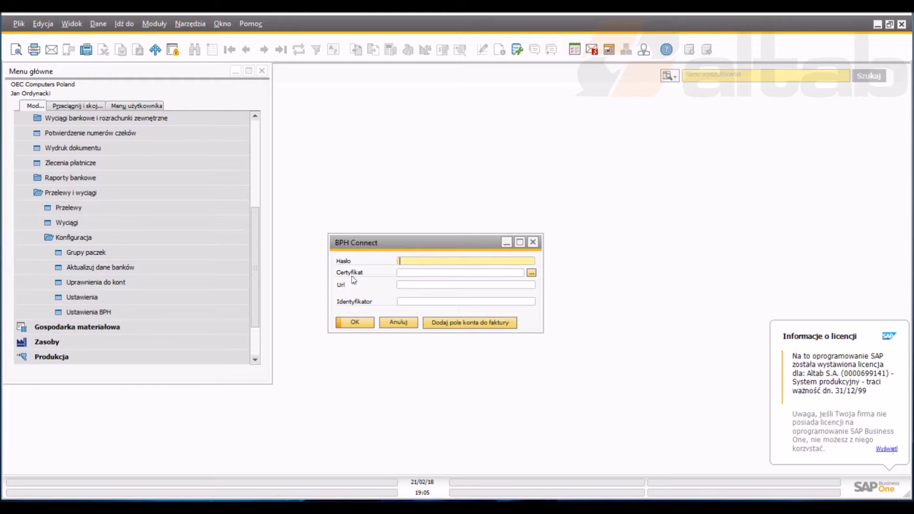
pyautogui.click(355, 322)
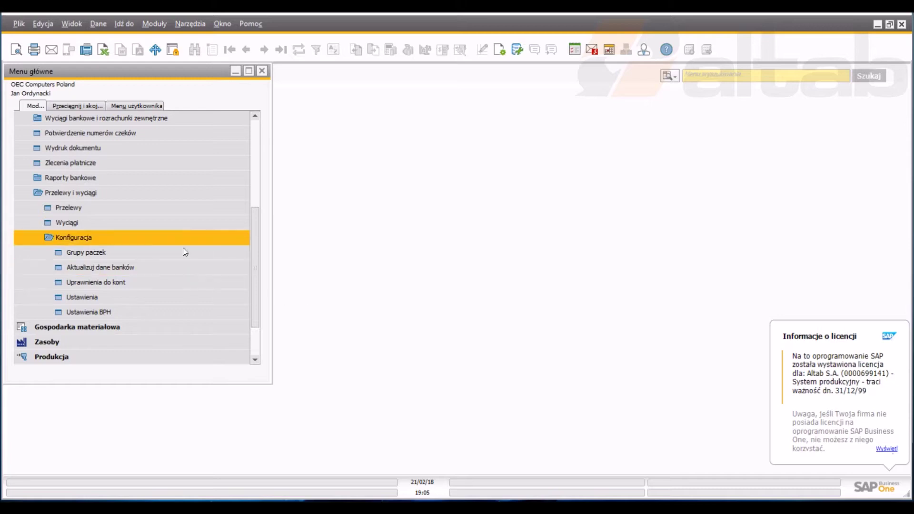
pyautogui.click(175, 238)
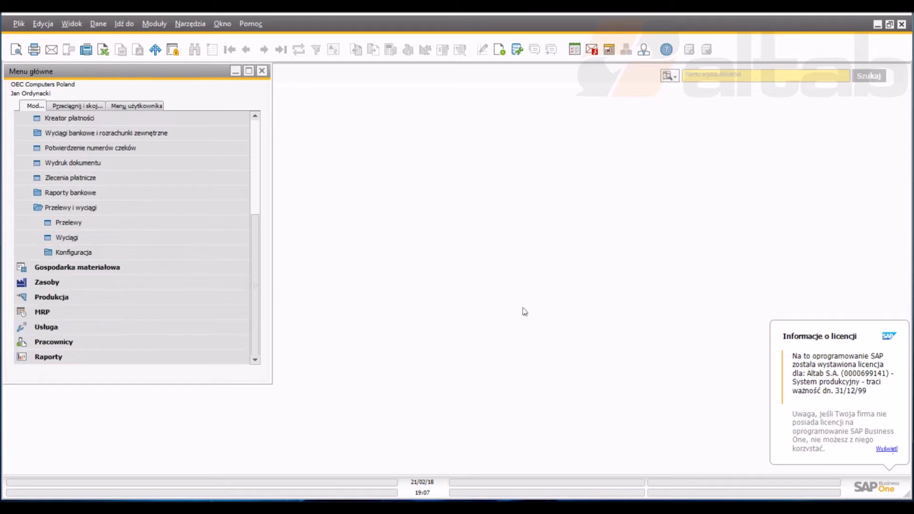
# Step: Create a new PKO transfer package and load its documents with both payment due date filters (Termin płatności od and do) turned off
pyautogui.click(187, 210)
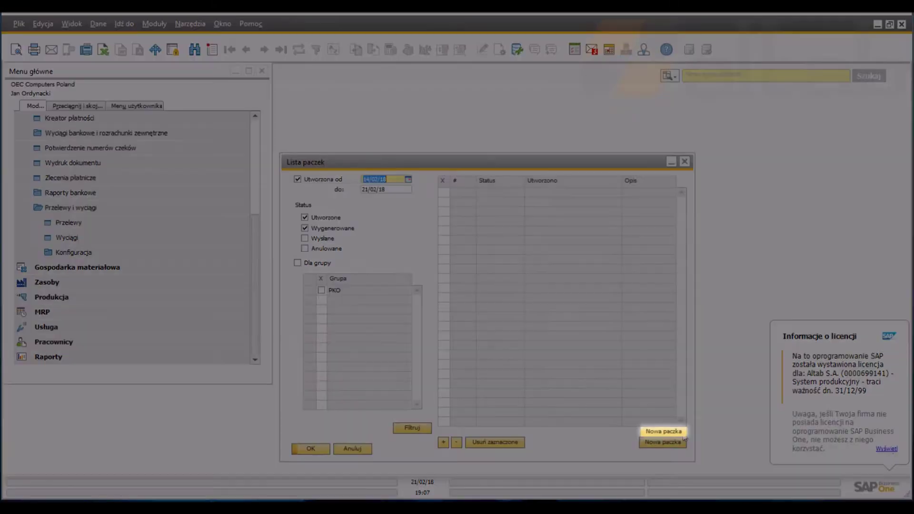
pyautogui.click(684, 439)
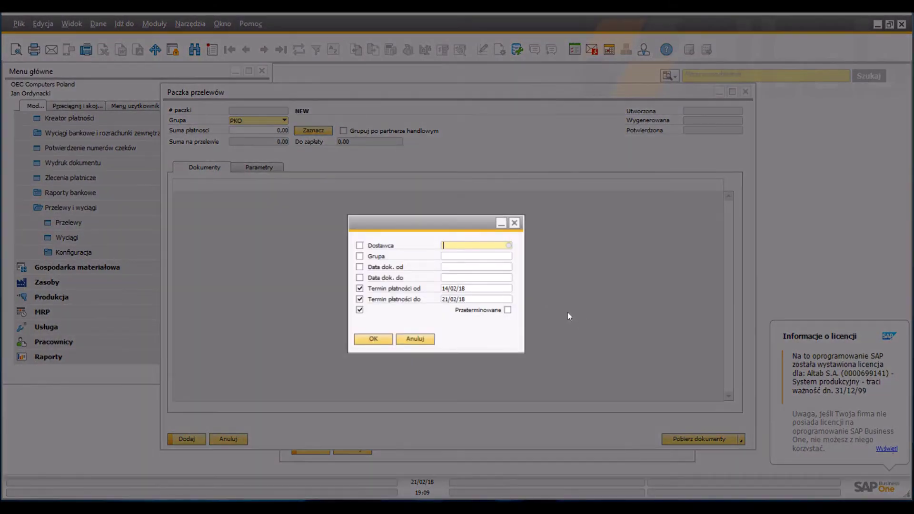
pyautogui.click(455, 246)
pyautogui.click(359, 288)
pyautogui.click(360, 299)
pyautogui.click(374, 339)
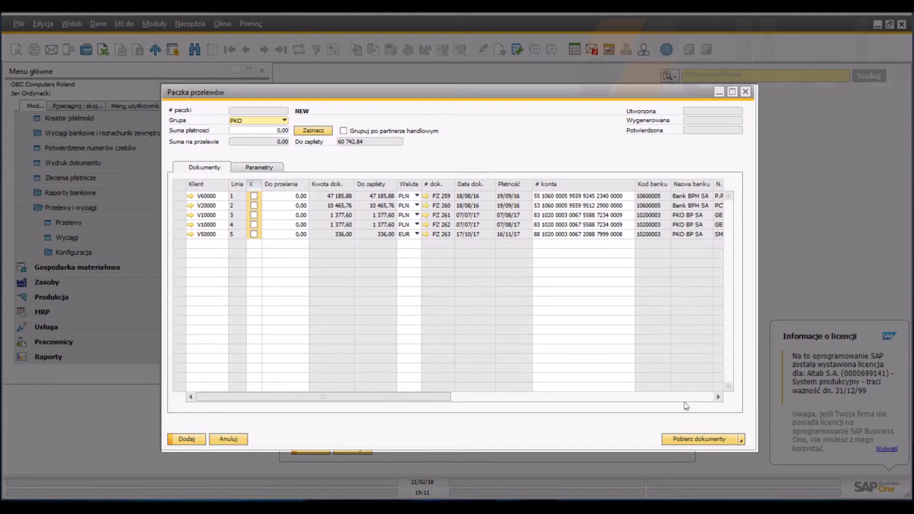
# Step: Examine the remaining columns of the package's document lines and the package parameters, then return to the documents
pyautogui.moveTo(443, 397); pyautogui.dragTo(496, 400)
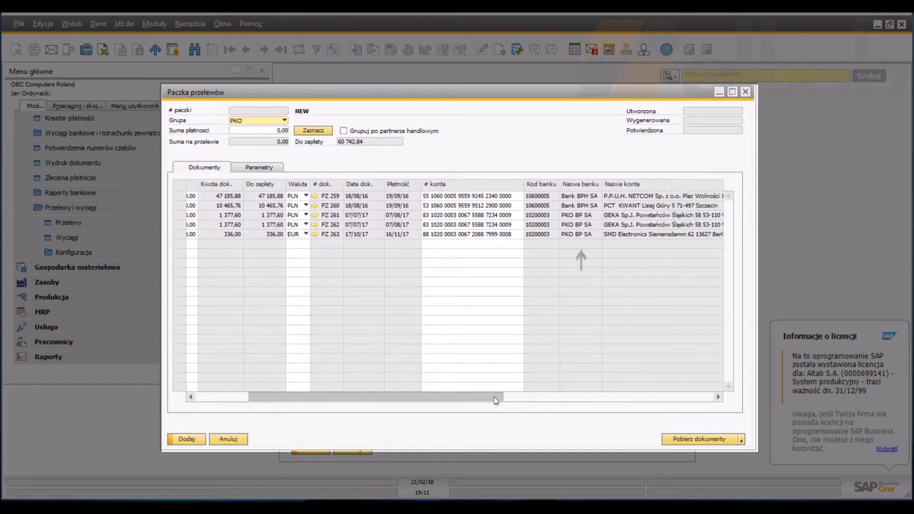
pyautogui.moveTo(496, 400); pyautogui.dragTo(616, 408)
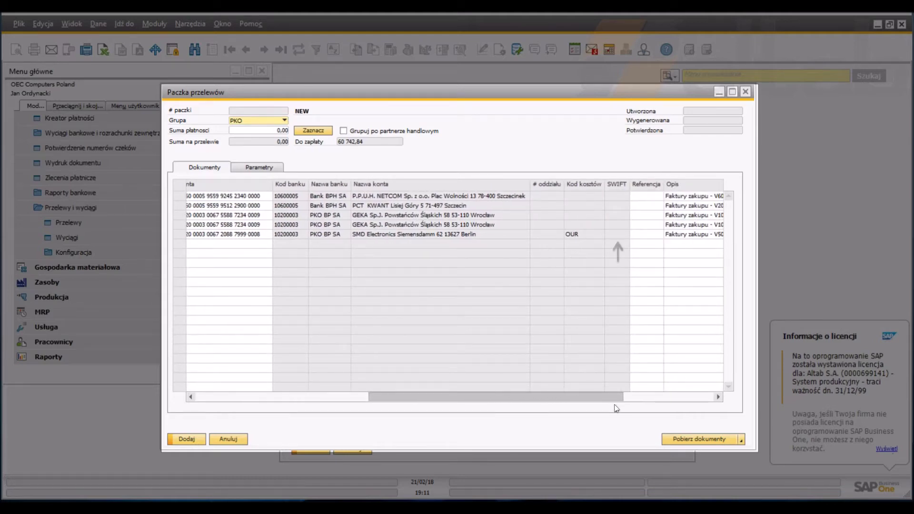
pyautogui.moveTo(616, 408); pyautogui.dragTo(707, 393)
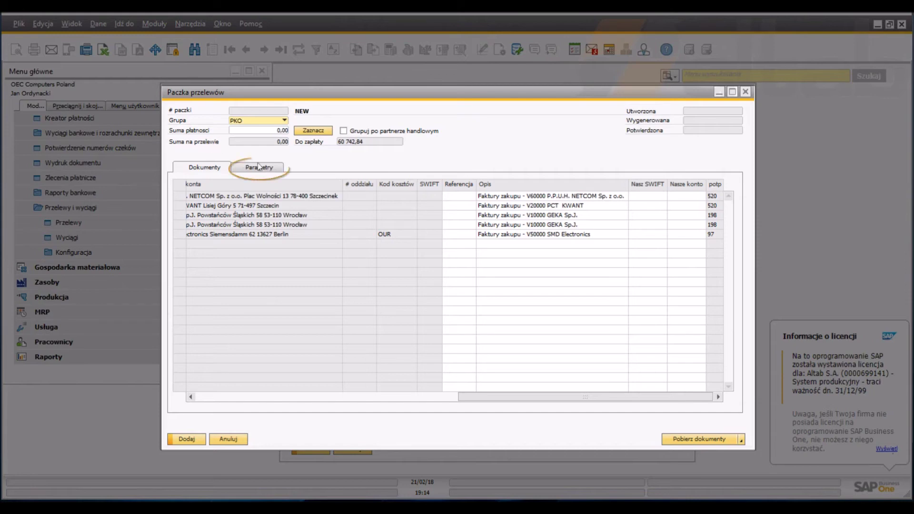
pyautogui.click(261, 168)
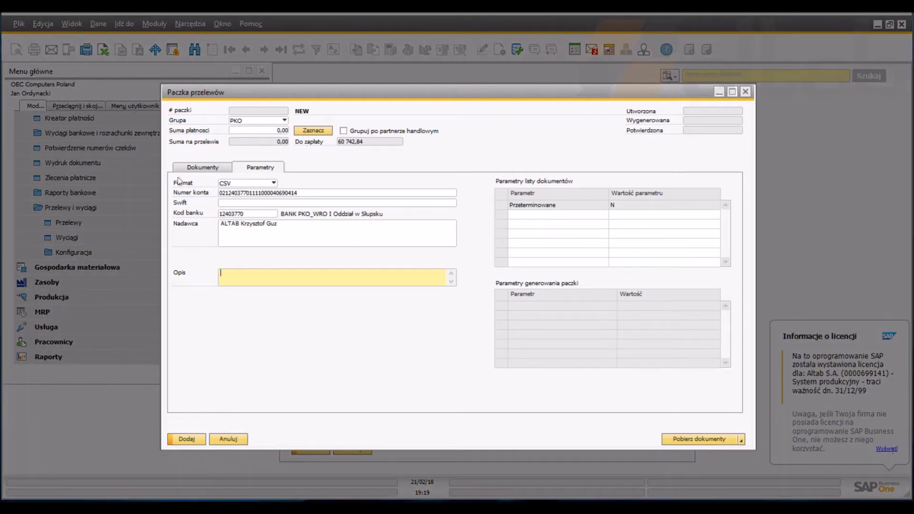
pyautogui.click(203, 167)
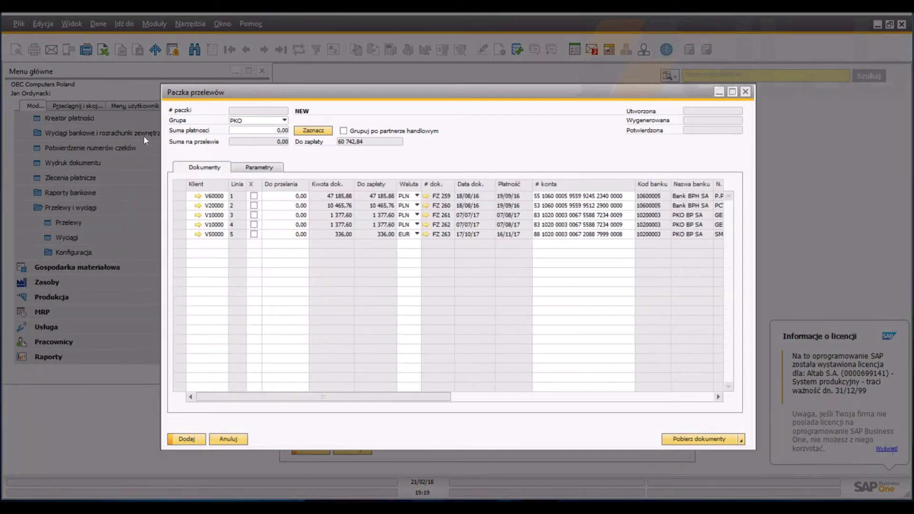
# Step: Sort the document lines by Klient, then by the last column of the table
pyautogui.doubleClick(207, 186)
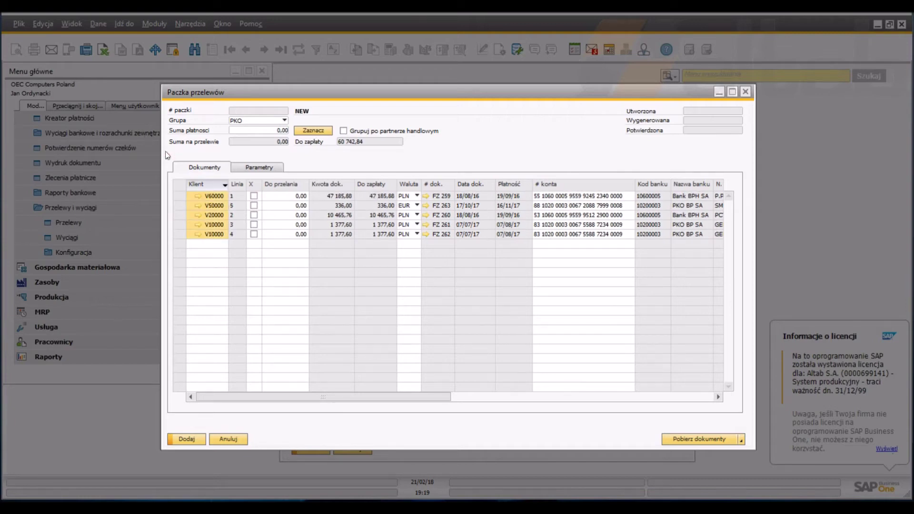
pyautogui.click(249, 318)
pyautogui.moveTo(323, 397); pyautogui.dragTo(583, 401)
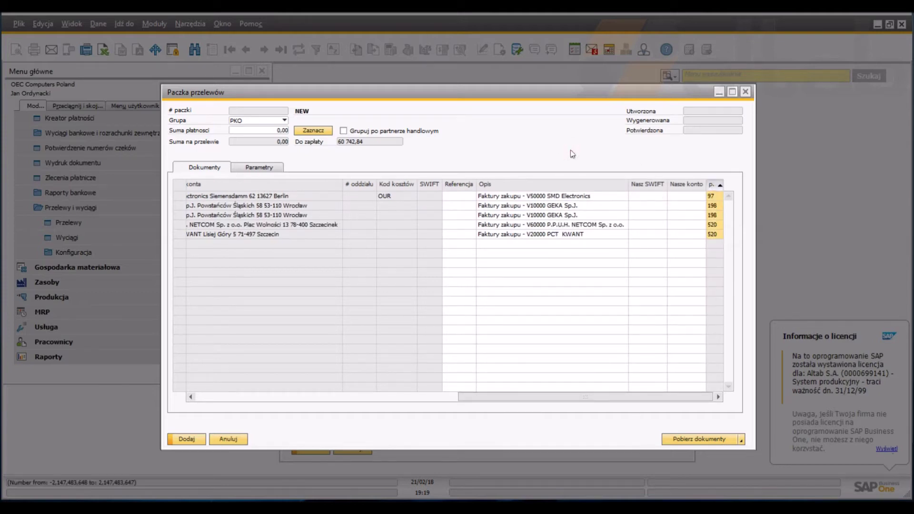
pyautogui.click(717, 186)
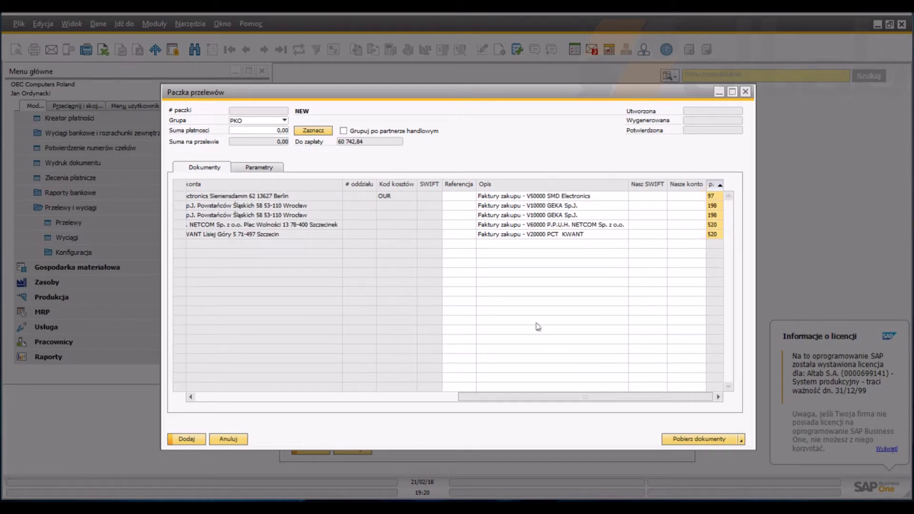
# Step: Group the documents by business partner (Grupuj po partnerze handlowym), then turn the grouping off again
pyautogui.hscroll(-5, 535, 385)
pyautogui.hscroll(-5, 536, 385)
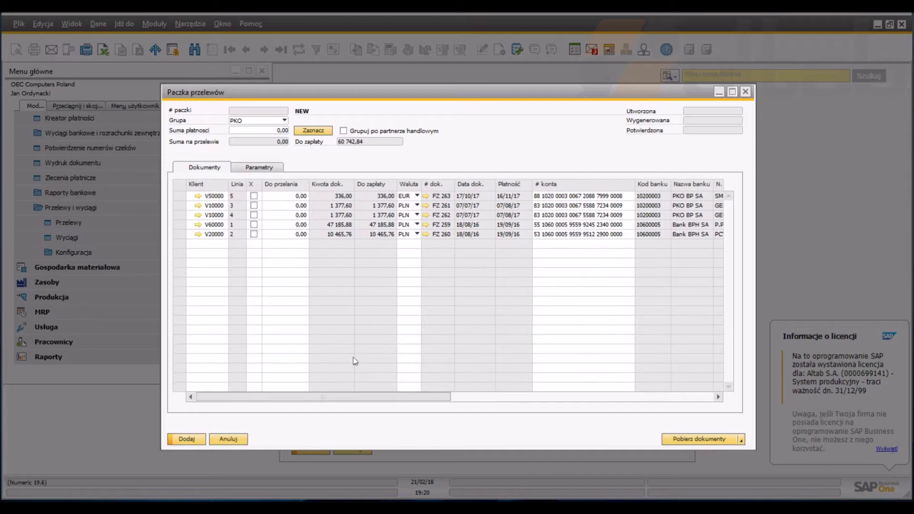
pyautogui.click(344, 131)
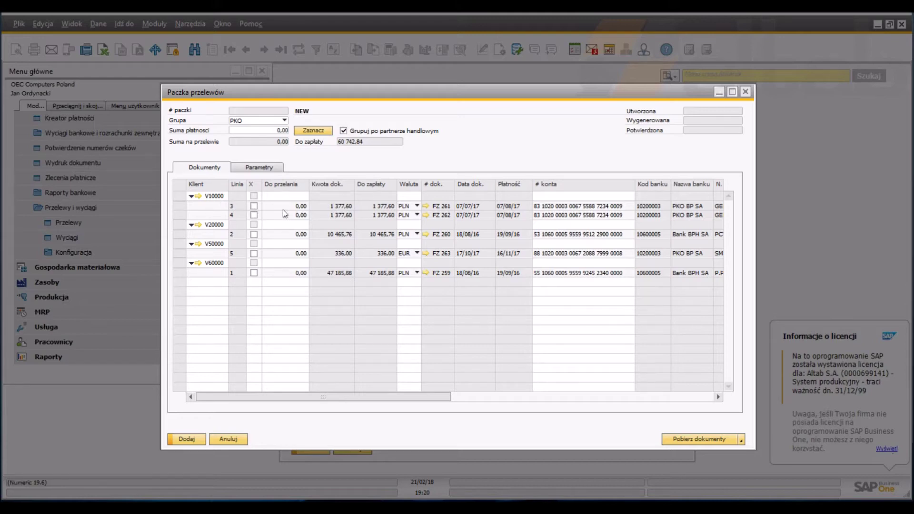
pyautogui.click(344, 131)
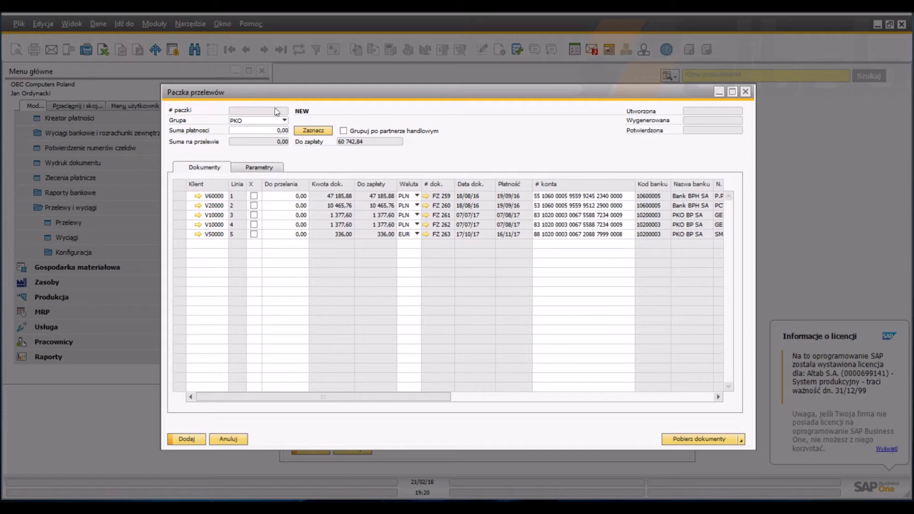
# Step: Mark individual document lines for transfer, starting with line 1, then clear all the marks
pyautogui.click(255, 196)
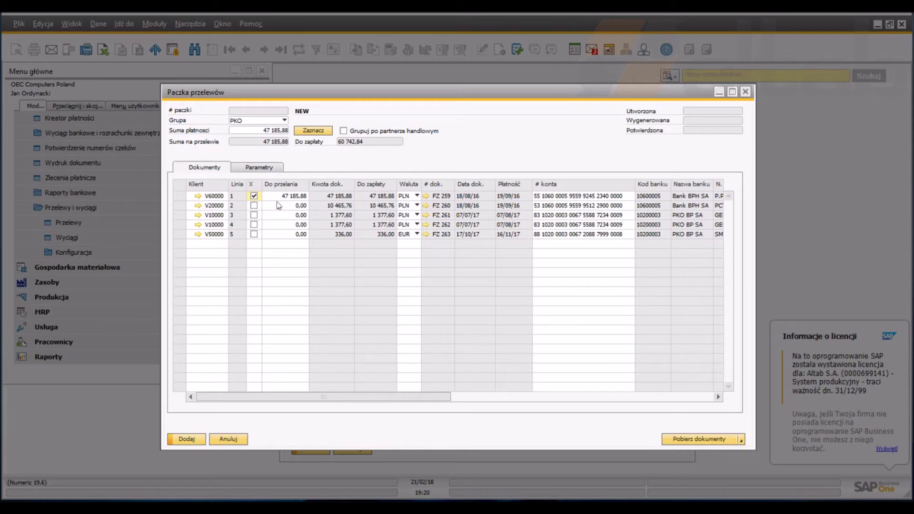
pyautogui.click(254, 205)
pyautogui.click(255, 215)
pyautogui.click(254, 224)
pyautogui.click(255, 215)
pyautogui.click(254, 206)
pyautogui.click(254, 197)
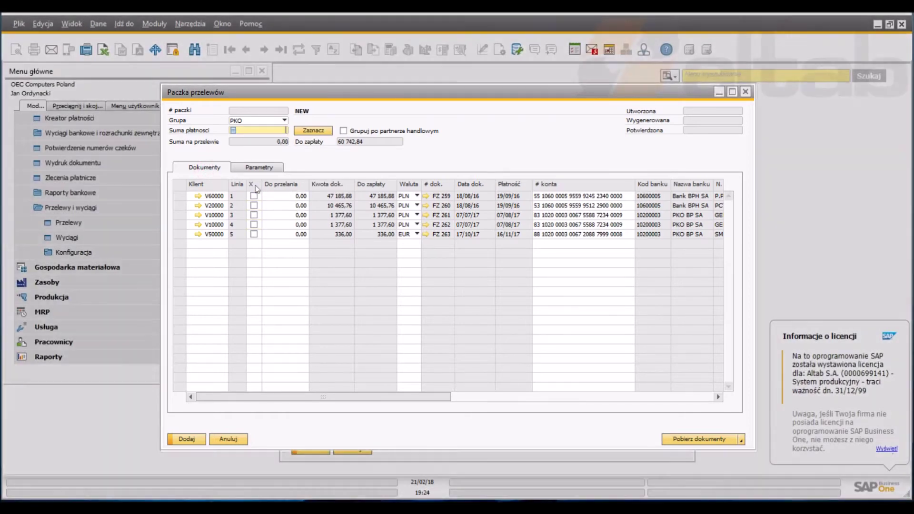
# Step: Set Suma płatności to 60000 and have the documents marked automatically up to that amount
pyautogui.click(273, 133)
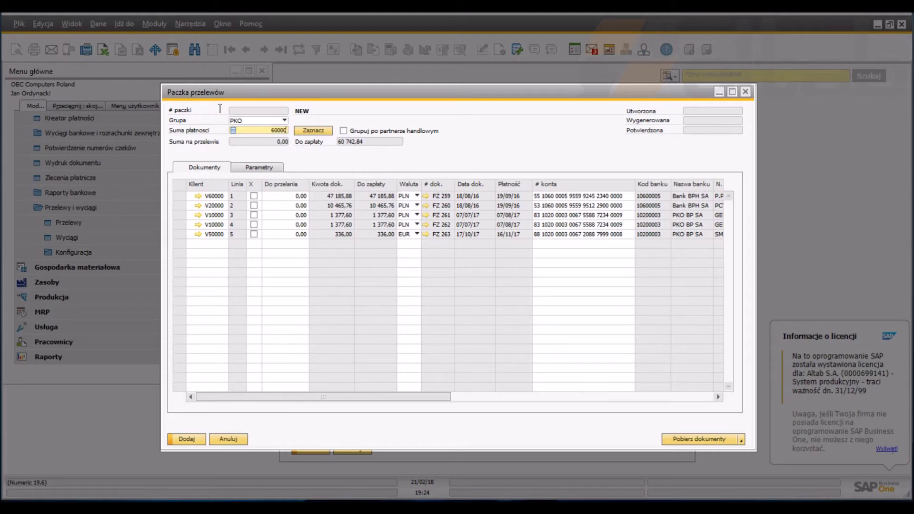
pyautogui.click(309, 131)
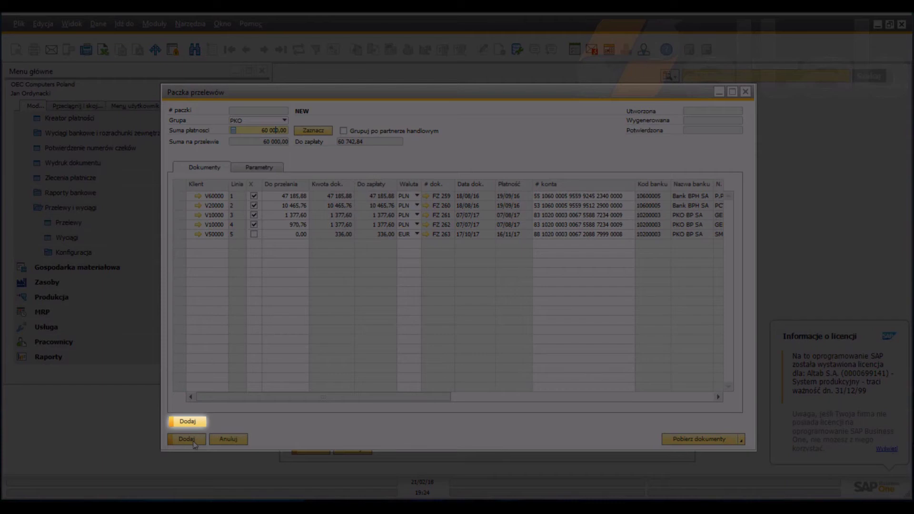
# Step: Add the new PKO transfer package with the marked documents and check its package number and creation date
pyautogui.click(193, 441)
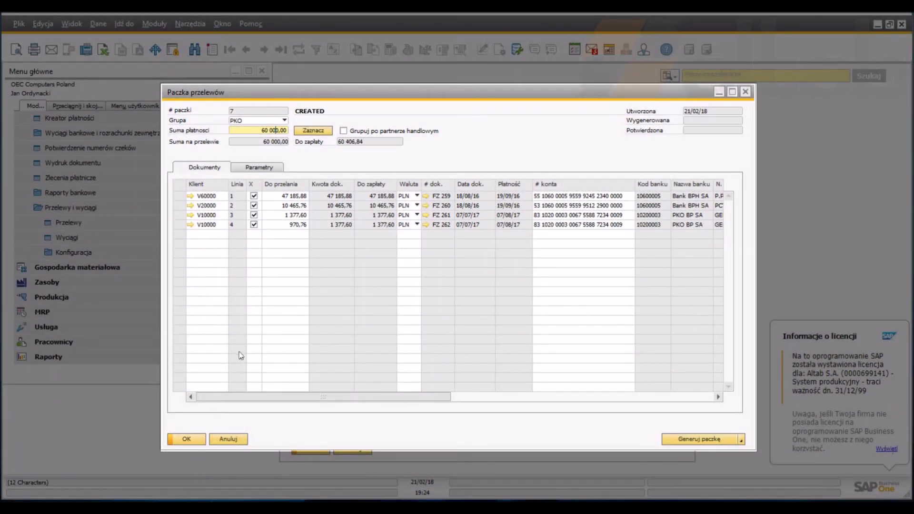
pyautogui.click(235, 114)
pyautogui.click(688, 118)
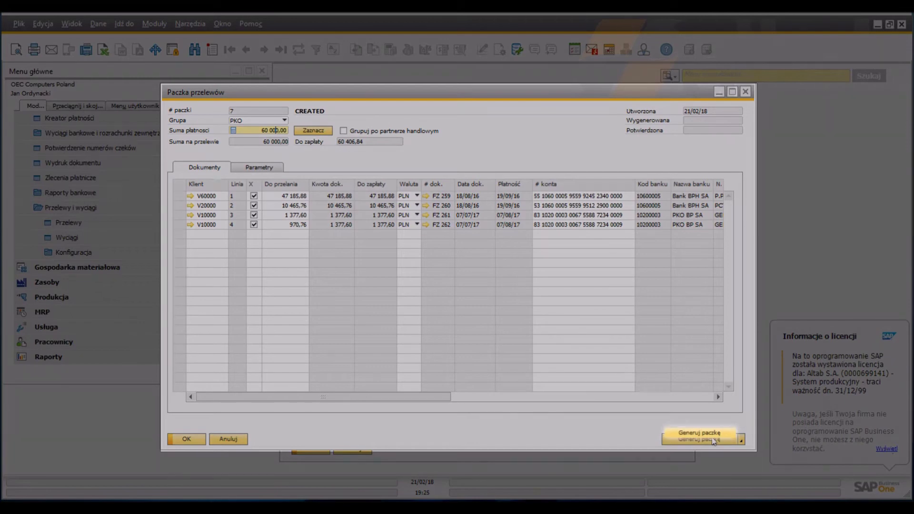
# Step: Generate the transfer package, accepting that it can no longer be changed, acknowledge the file export and close the package window
pyautogui.click(713, 439)
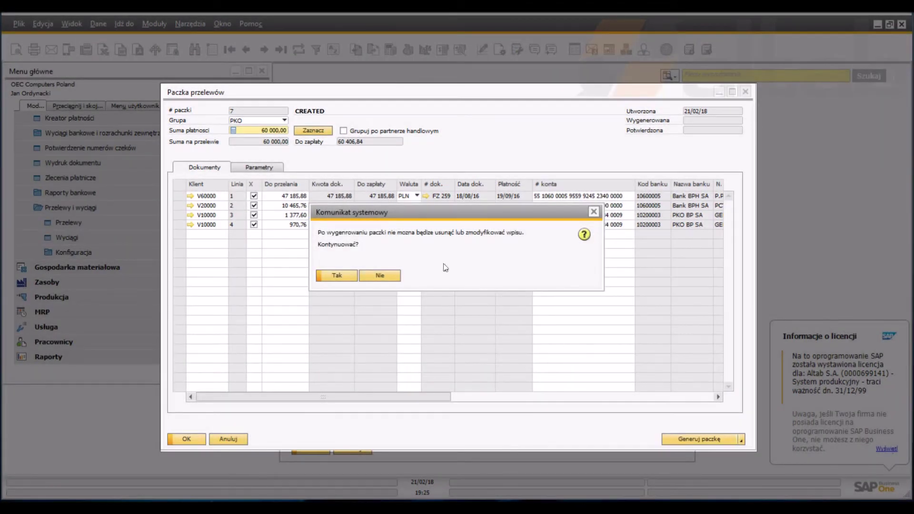
pyautogui.press('Return')
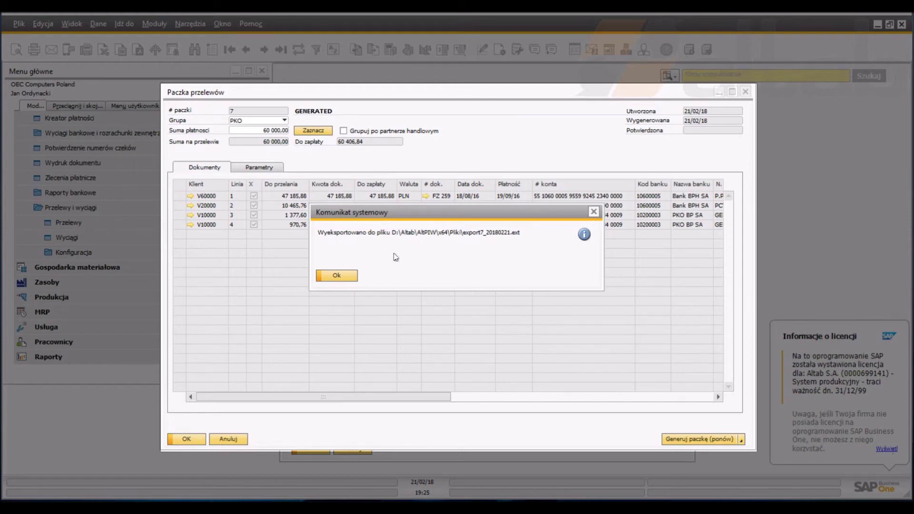
pyautogui.click(349, 276)
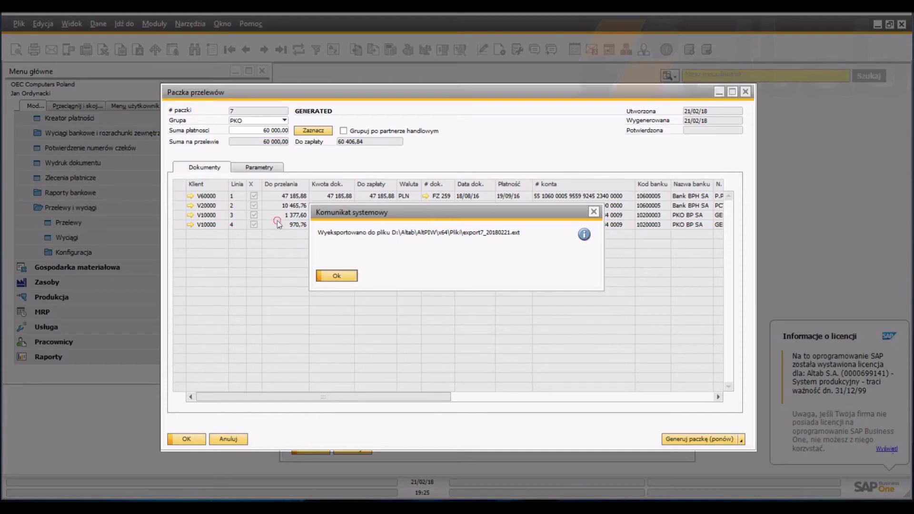
pyautogui.click(238, 438)
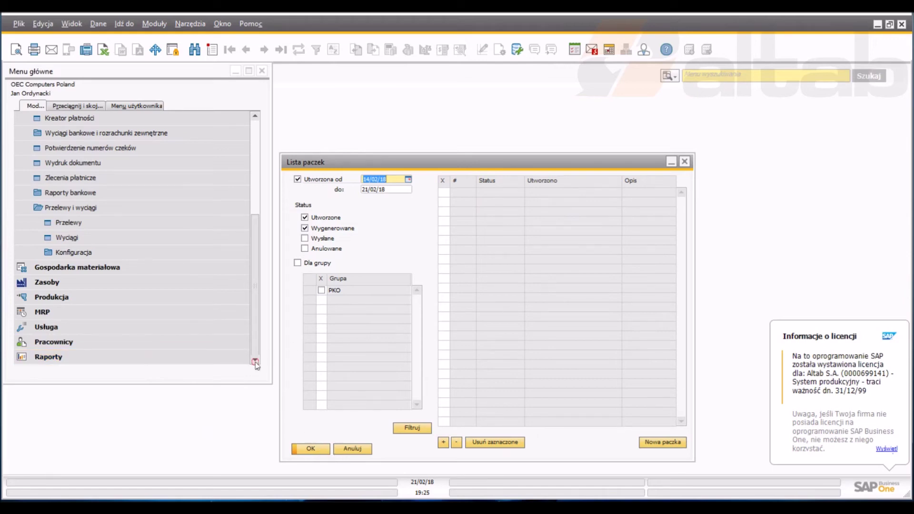
# Step: Close the package list, open the list of bank statements (Wyciągi) and choose Raiffeisen Bank Polska SA as the bank
pyautogui.click(322, 451)
pyautogui.click(94, 236)
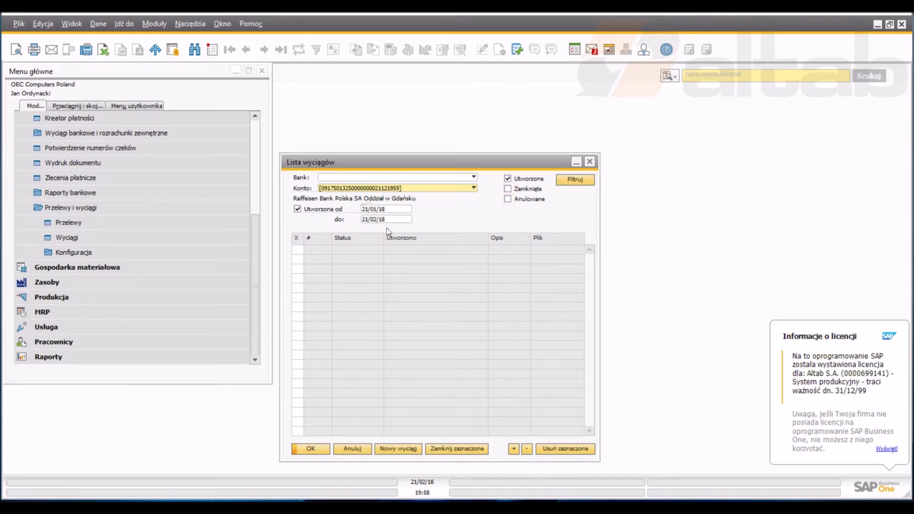
pyautogui.click(407, 177)
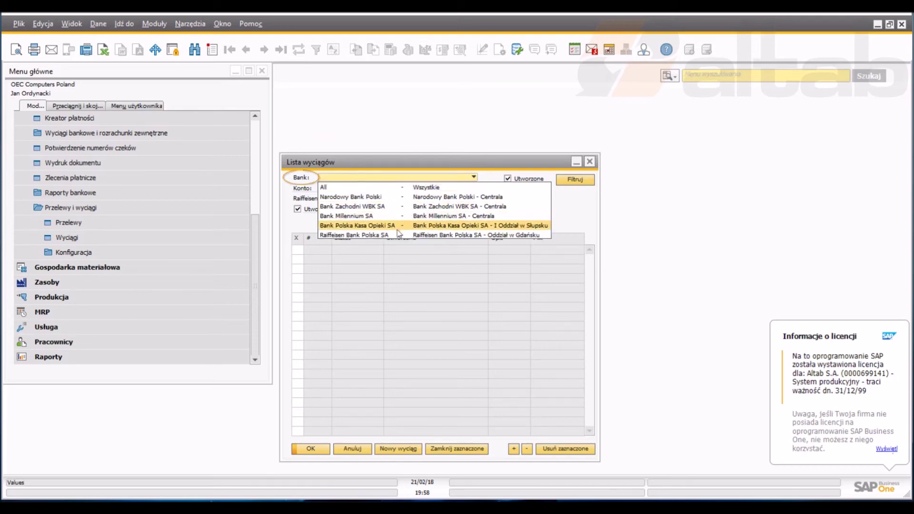
pyautogui.click(362, 234)
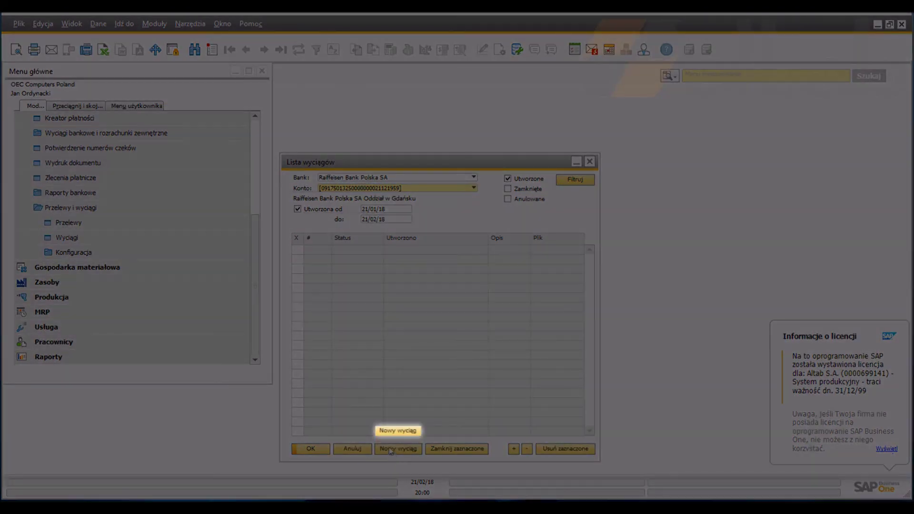
# Step: Create a new bank statement from the MT940 file 1065 RPLN bieżący and review the loaded operations
pyautogui.click(390, 449)
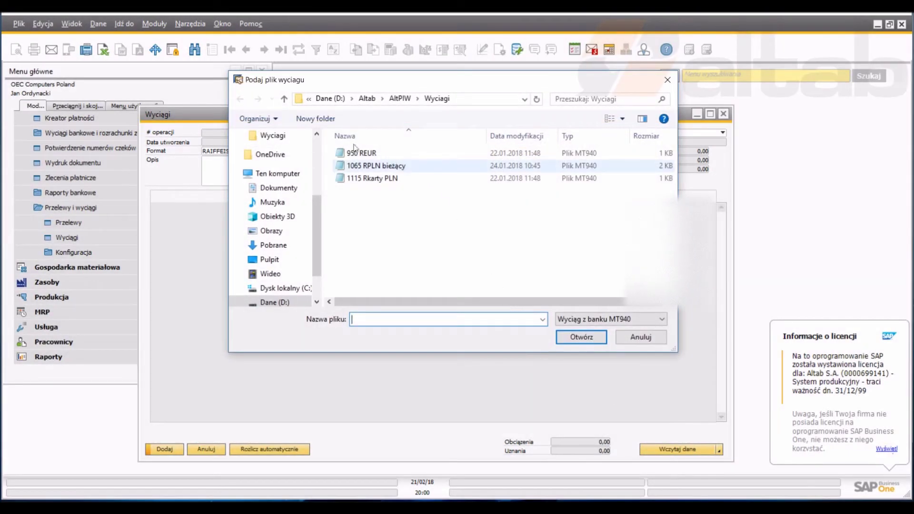
pyautogui.click(367, 166)
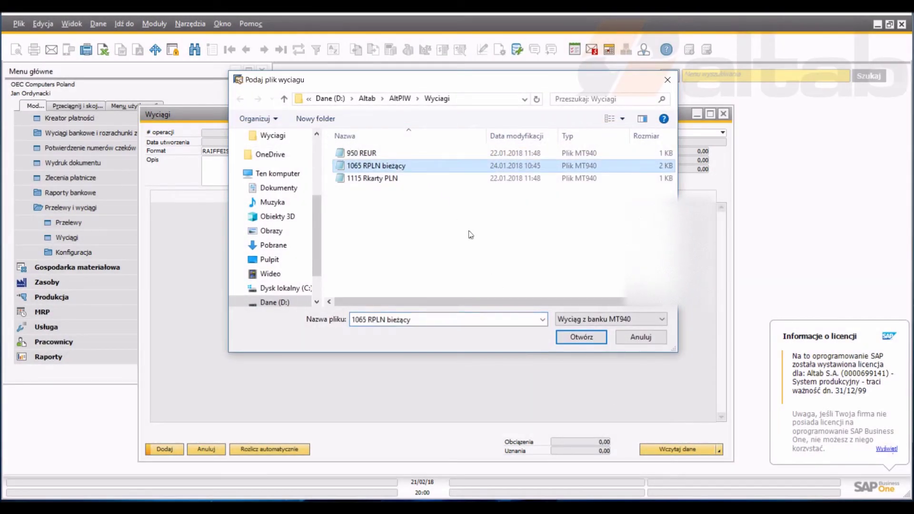
pyautogui.click(581, 337)
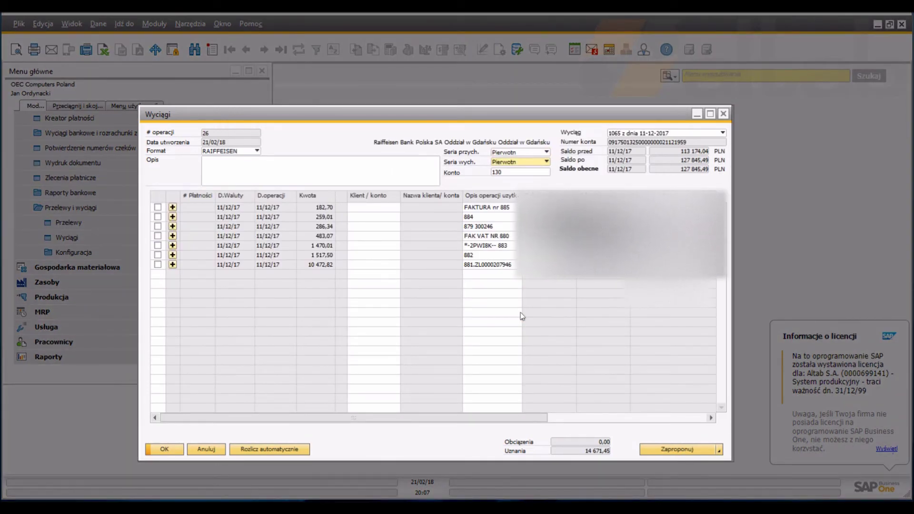
pyautogui.click(206, 134)
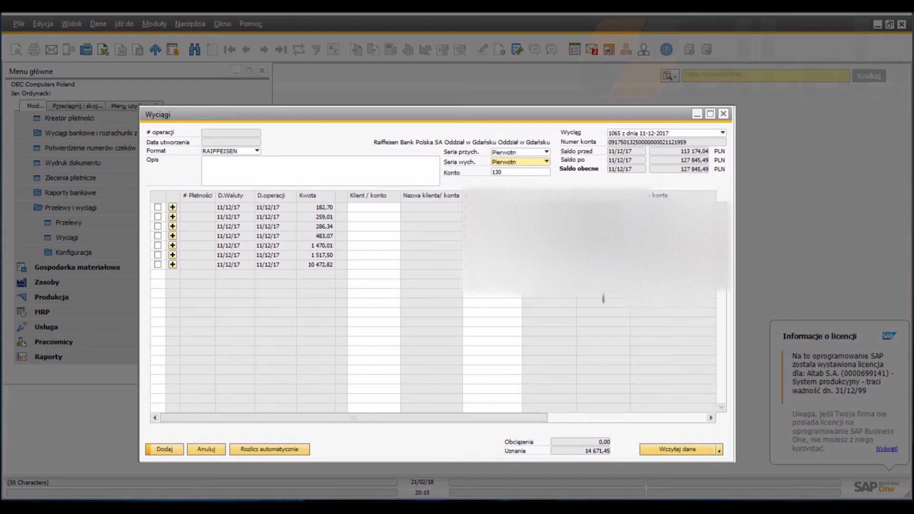
pyautogui.hscroll(6, 402, 337)
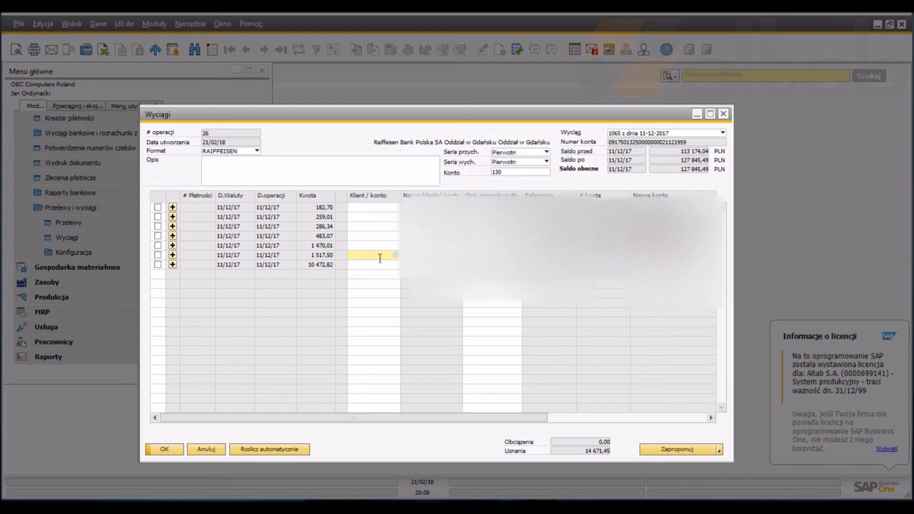
# Step: Search the business partners for "chu" and assign o-CHUNG to the 1 517,50 statement line
pyautogui.press('Tab')
pyautogui.write('chu')
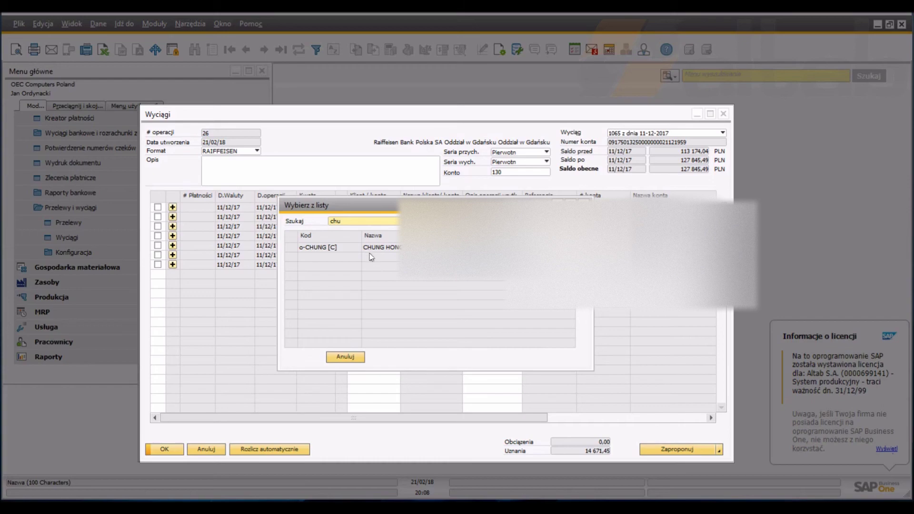
pyautogui.click(307, 355)
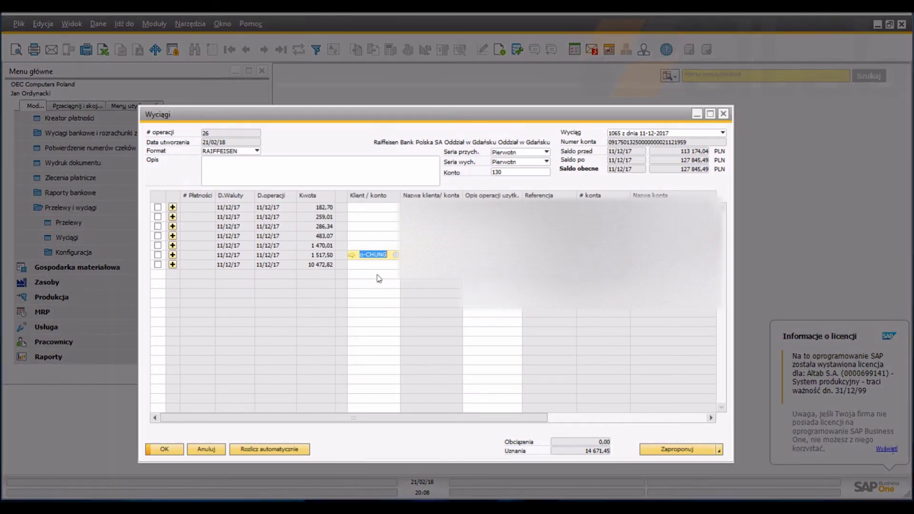
# Step: Have business partners proposed for the statement lines, overwriting all of them, and check the reason for a line's warning
pyautogui.click(672, 449)
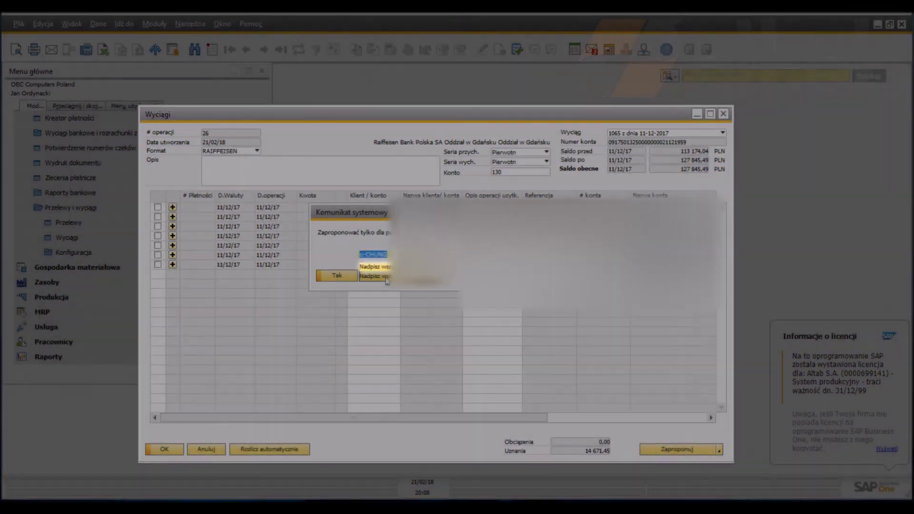
pyautogui.click(387, 278)
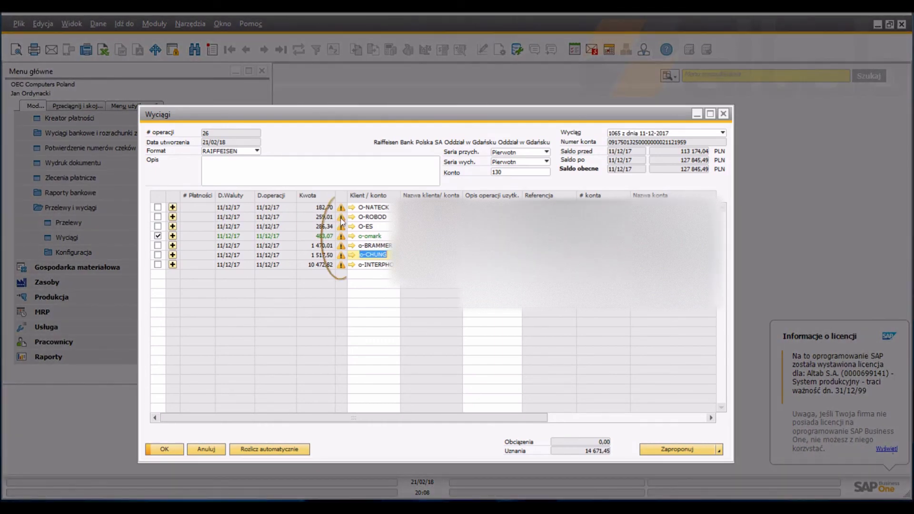
pyautogui.moveTo(342, 220)
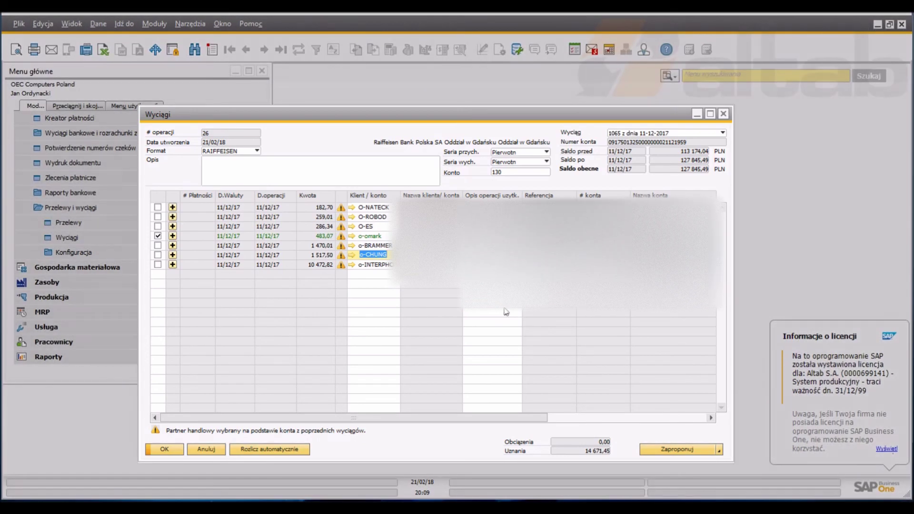
# Step: Add the incoming payment for the O-NATECK line against invoice 885, accepting the posting date change and the payment means
pyautogui.click(172, 208)
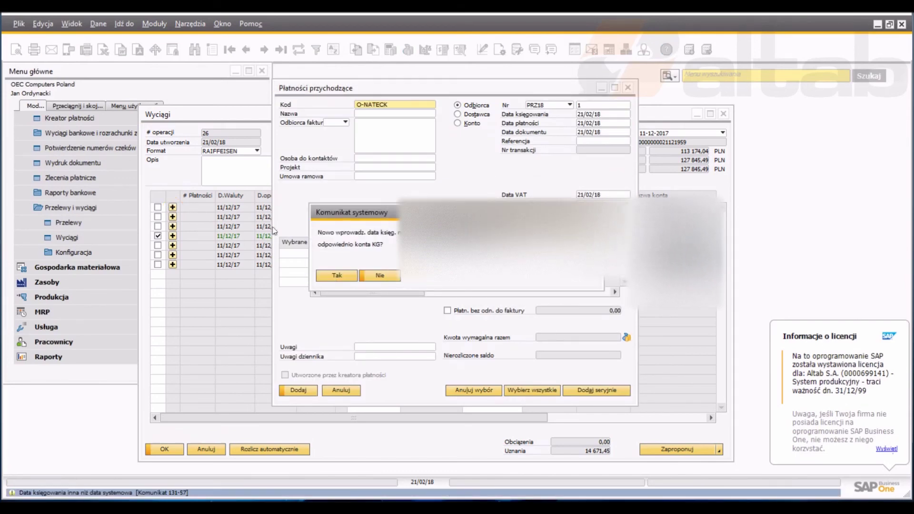
pyautogui.click(337, 275)
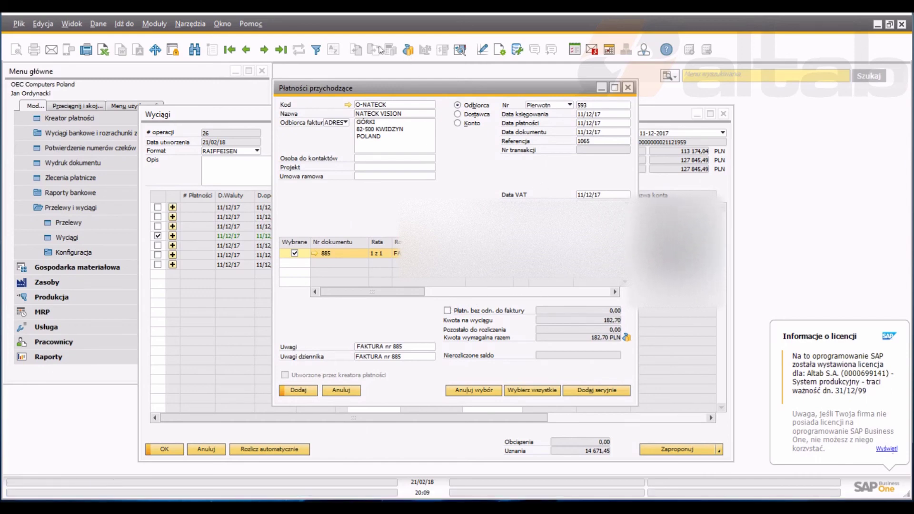
pyautogui.click(393, 50)
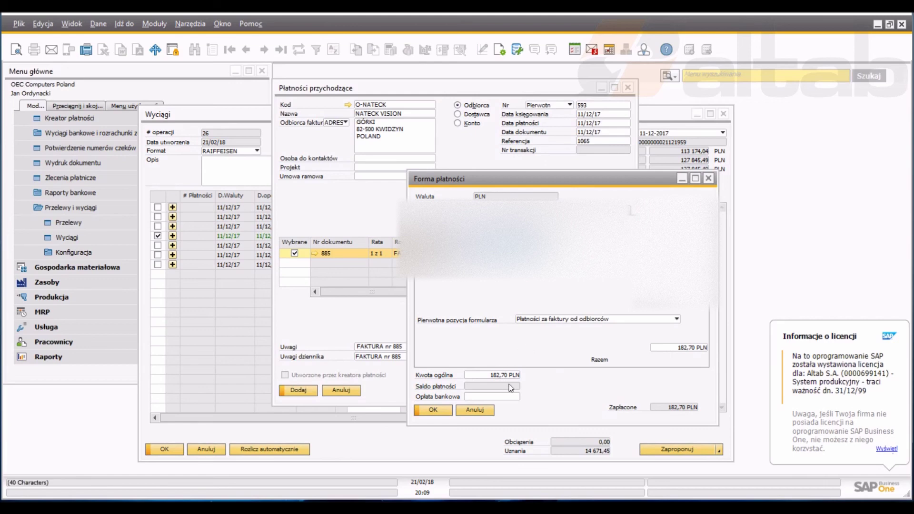
pyautogui.click(440, 410)
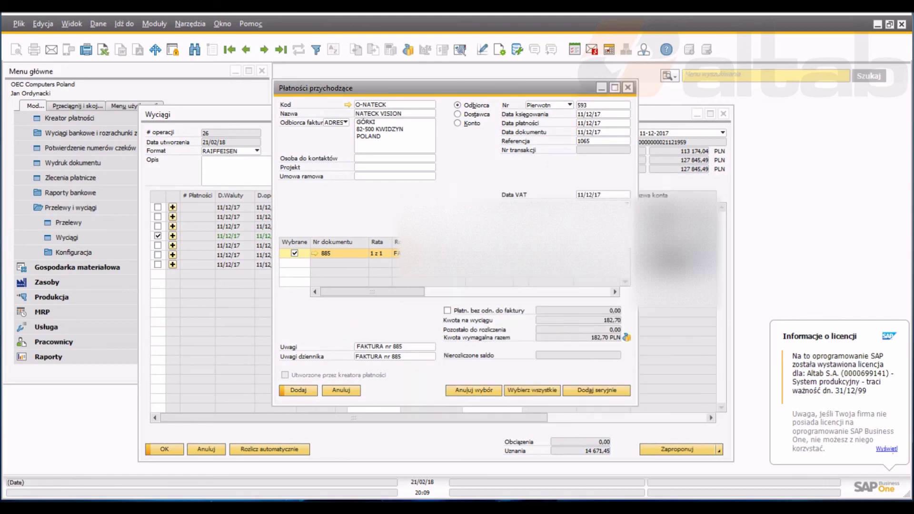
pyautogui.click(297, 388)
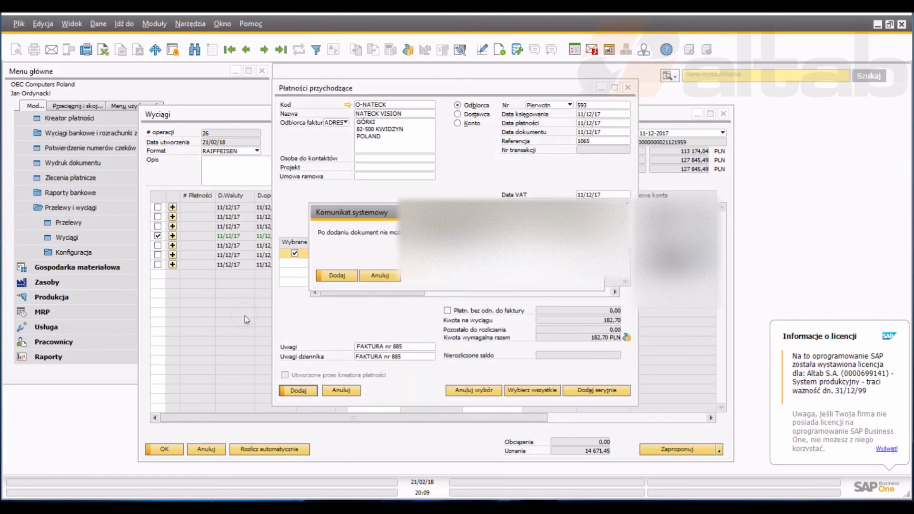
pyautogui.press('Escape')
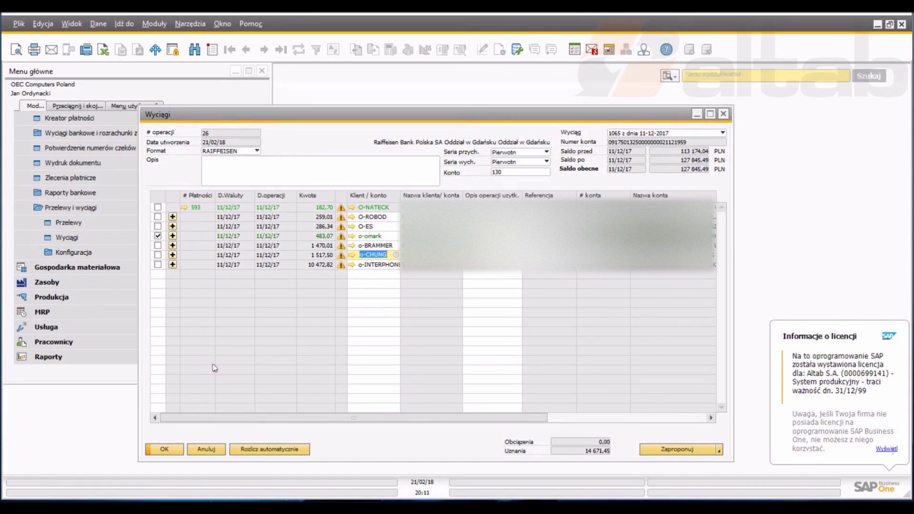
# Step: Settle the marked 483,07 statement line automatically and review the incoming payment created for it
pyautogui.click(281, 448)
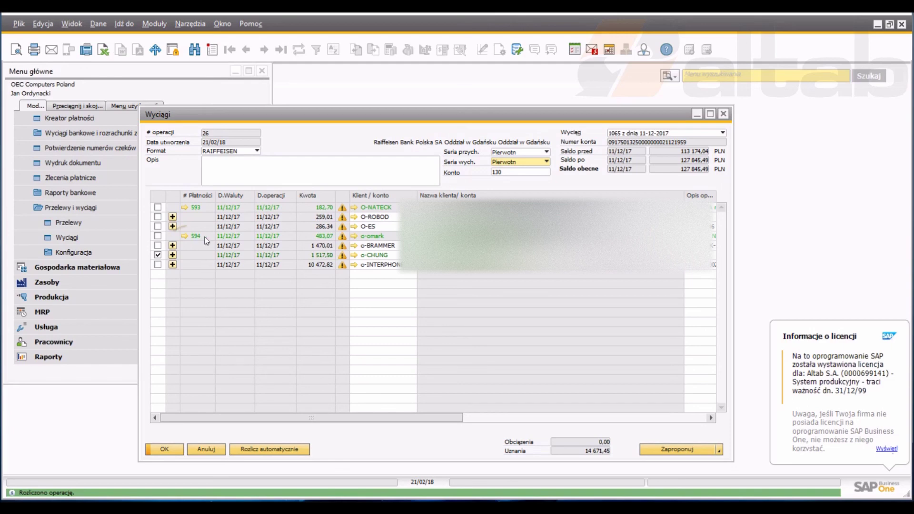
pyautogui.click(185, 236)
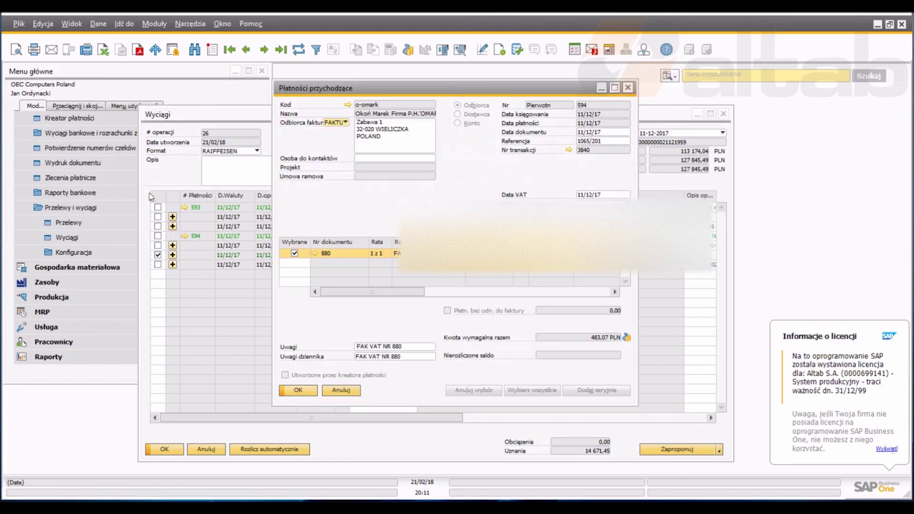
pyautogui.moveTo(339, 294); pyautogui.dragTo(315, 319)
pyautogui.click(299, 390)
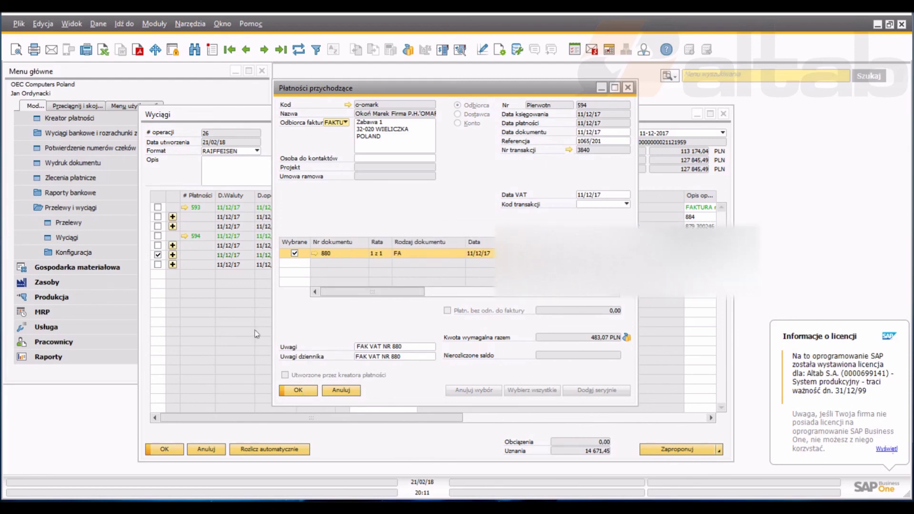